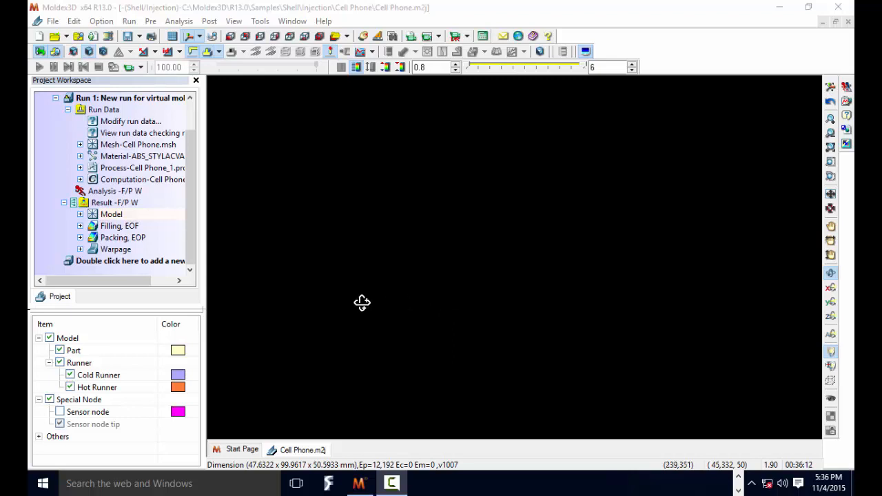
- Display the model's Thickness result and inspect the part and runner from several angles
double_click(121, 218)
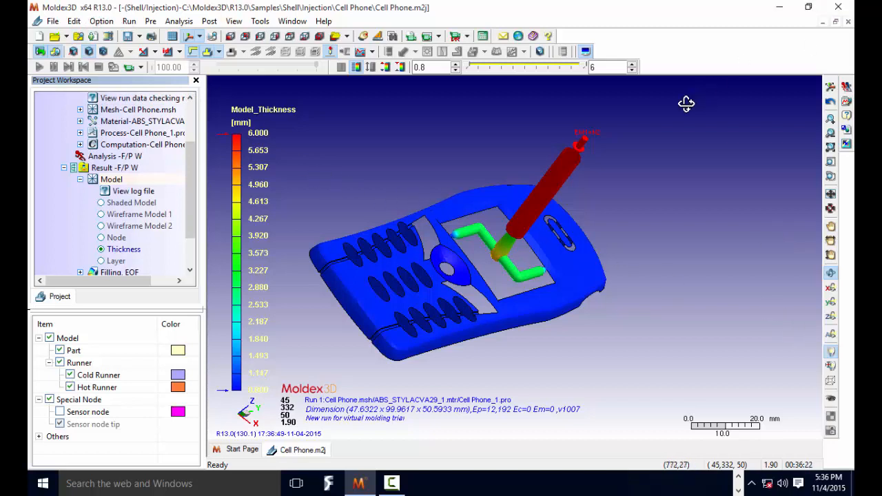
drag(562, 242, 558, 221)
scroll(504, 264, down, 3)
scroll(504, 263, up, 10)
scroll(511, 255, down, 1)
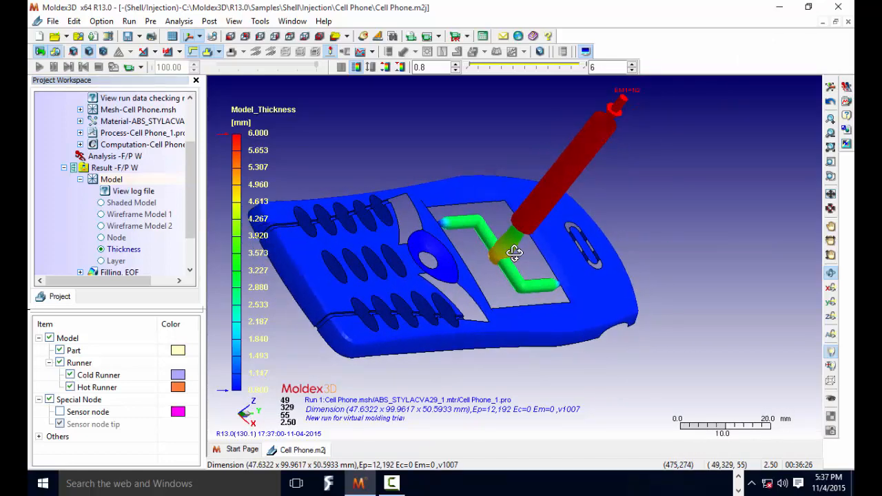
scroll(586, 189, down, 2)
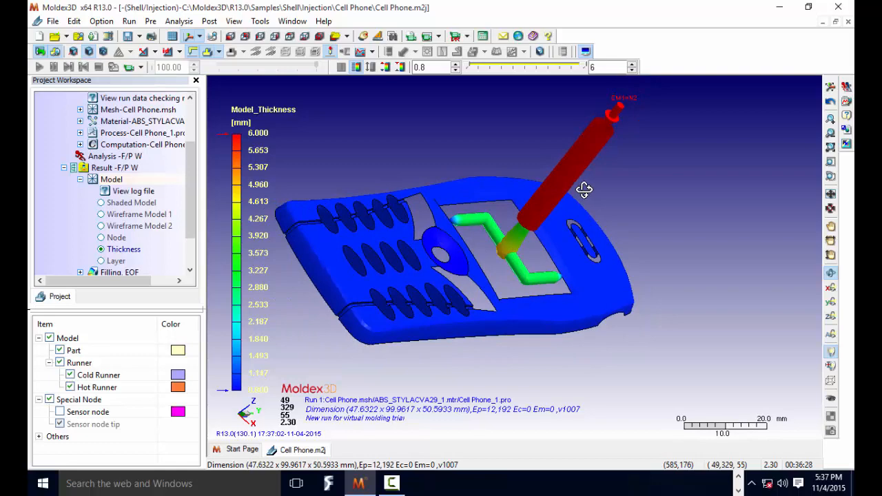
drag(525, 261, 454, 244)
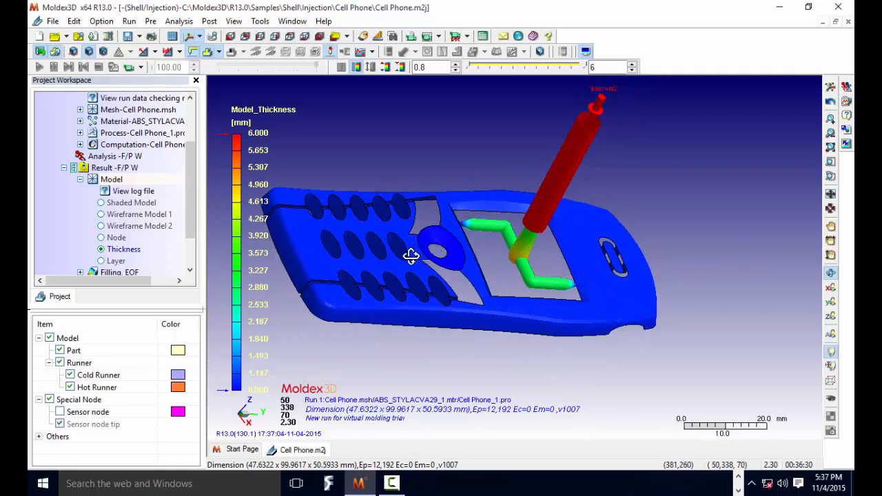
click(81, 180)
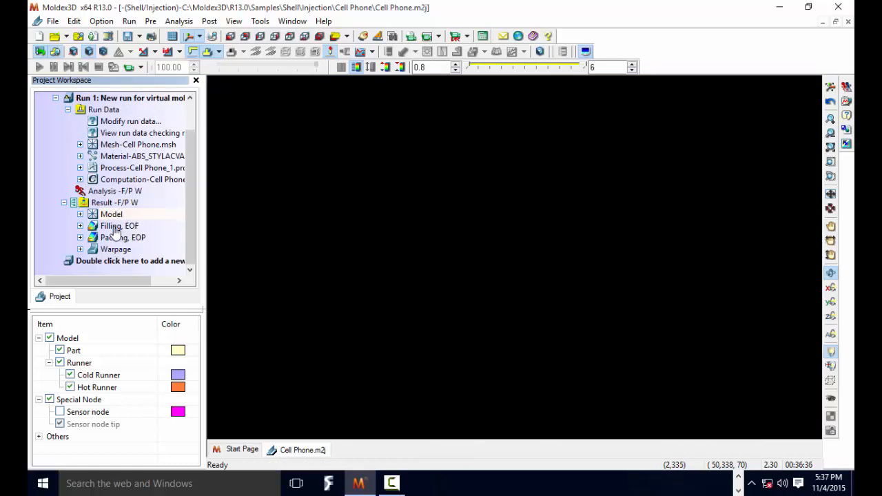
- Plot the filling stage's Melt Front Time and Gate Contribution results, and inspect the areas fed by each gate
click(80, 227)
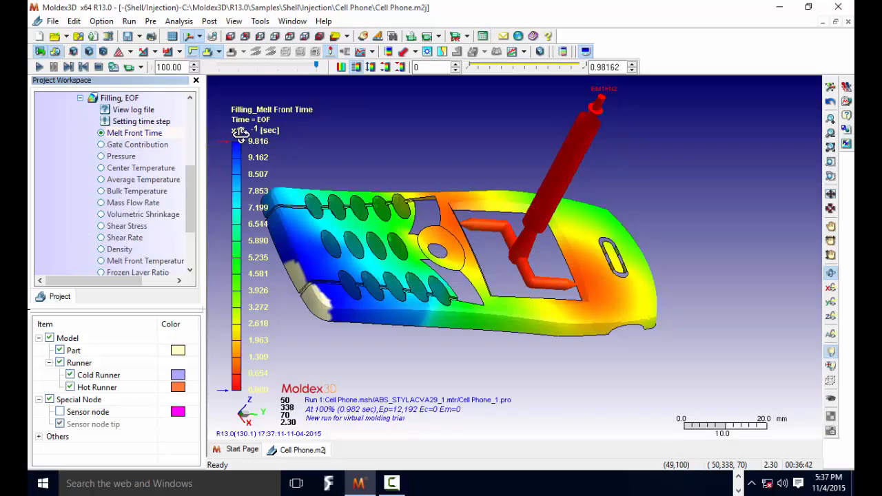
click(123, 147)
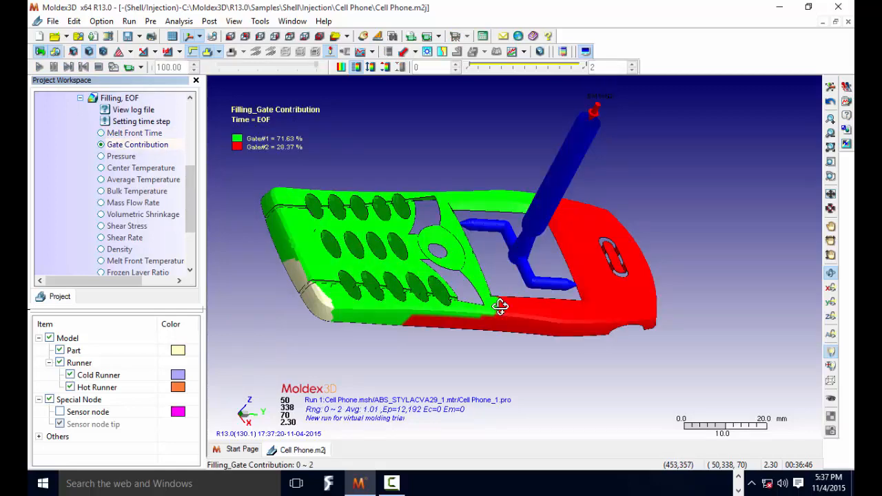
drag(508, 292, 422, 295)
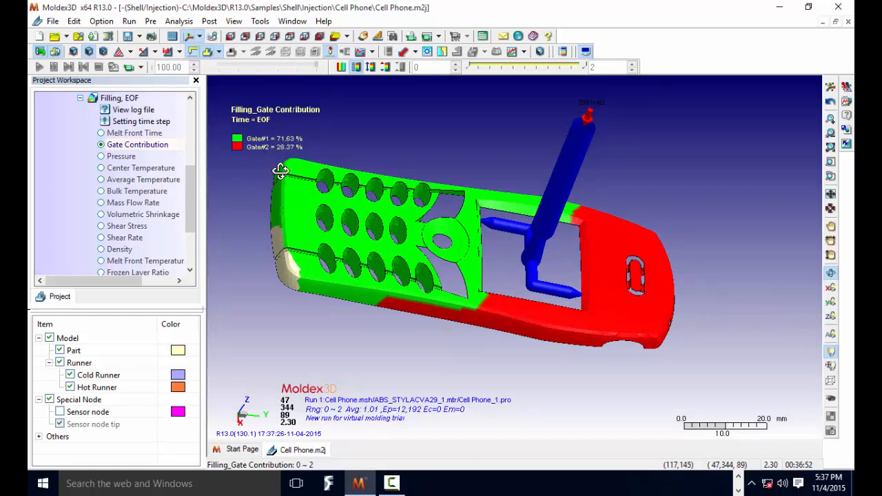
drag(556, 296, 586, 296)
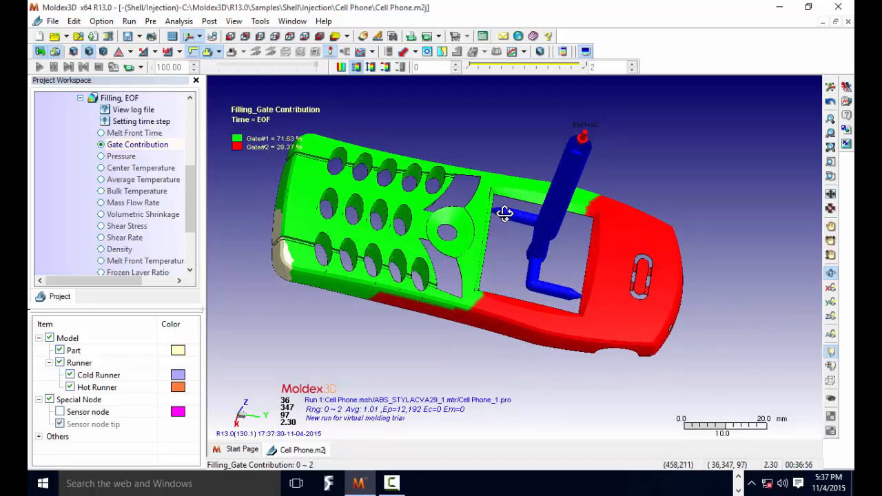
drag(533, 248, 493, 229)
scroll(514, 239, up, 6)
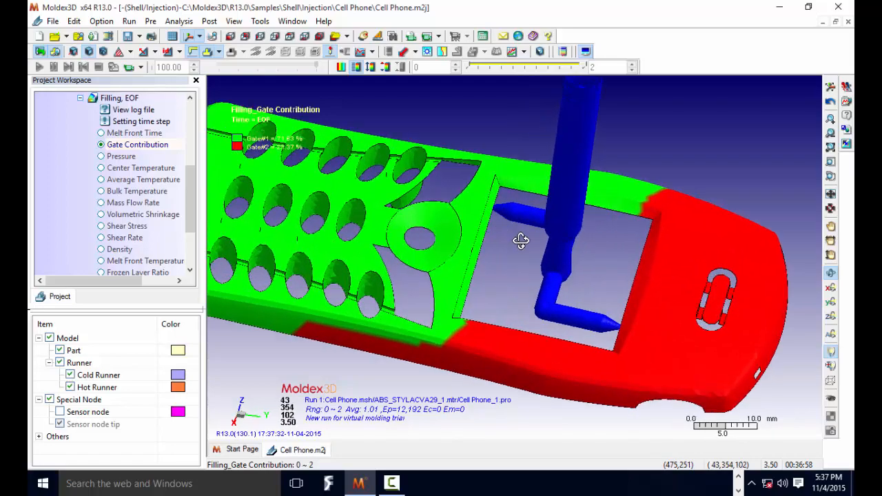
drag(540, 250, 591, 274)
scroll(560, 255, down, 2)
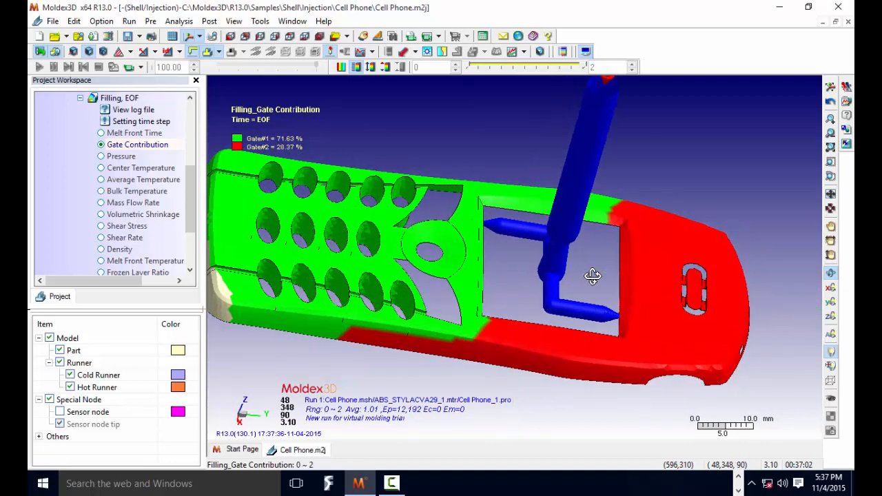
scroll(583, 273, down, 2)
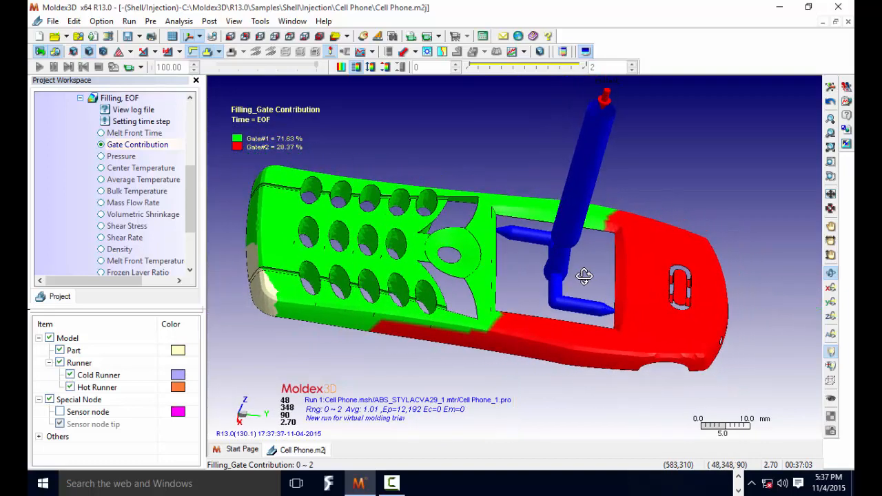
- Display the filling Pressure result and inspect its distribution from the runner to the keypad end
click(121, 158)
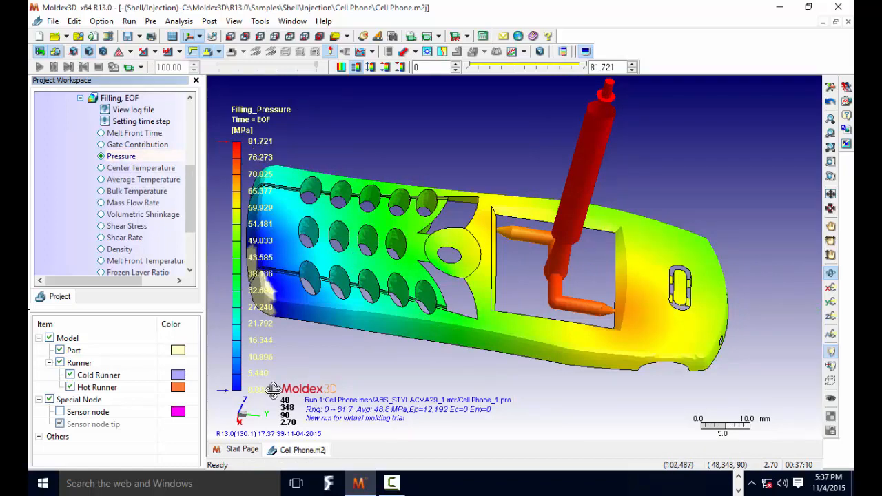
drag(587, 246, 544, 239)
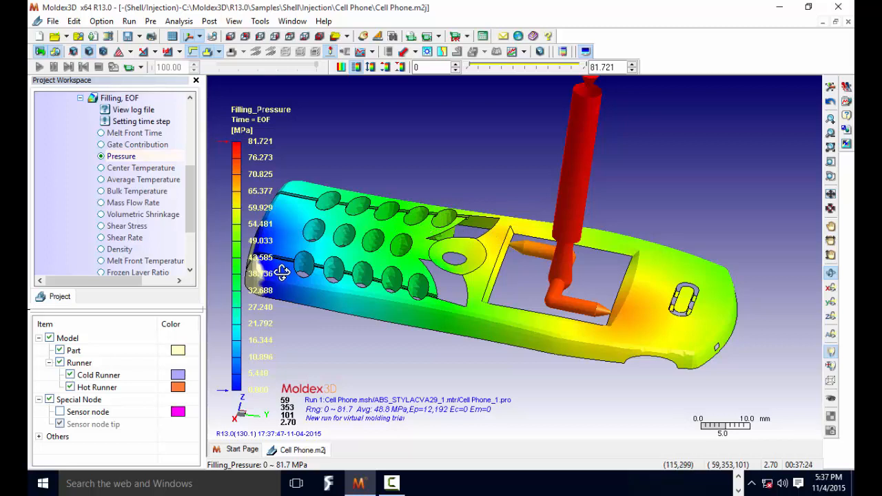
scroll(443, 283, down, 5)
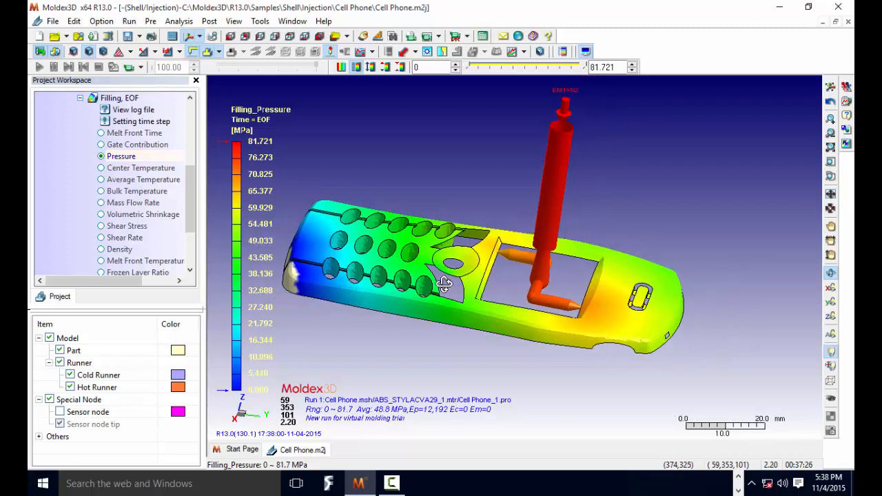
drag(361, 276, 609, 296)
scroll(374, 252, up, 5)
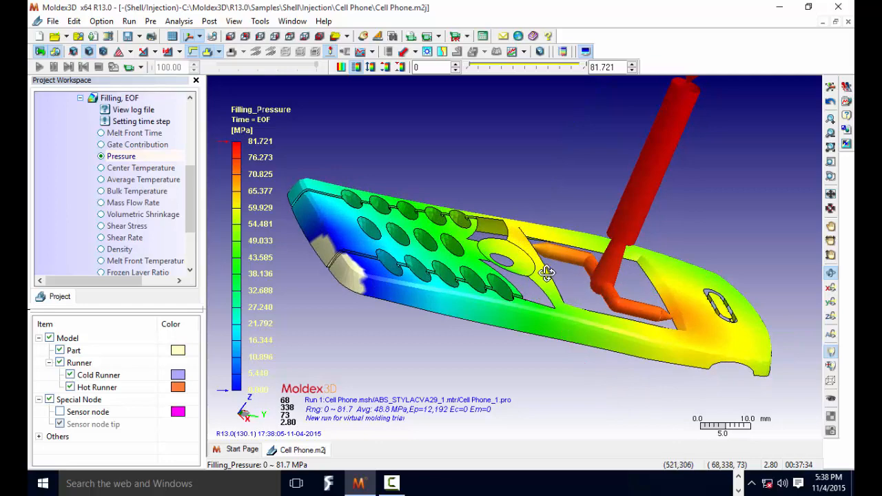
drag(555, 272, 512, 254)
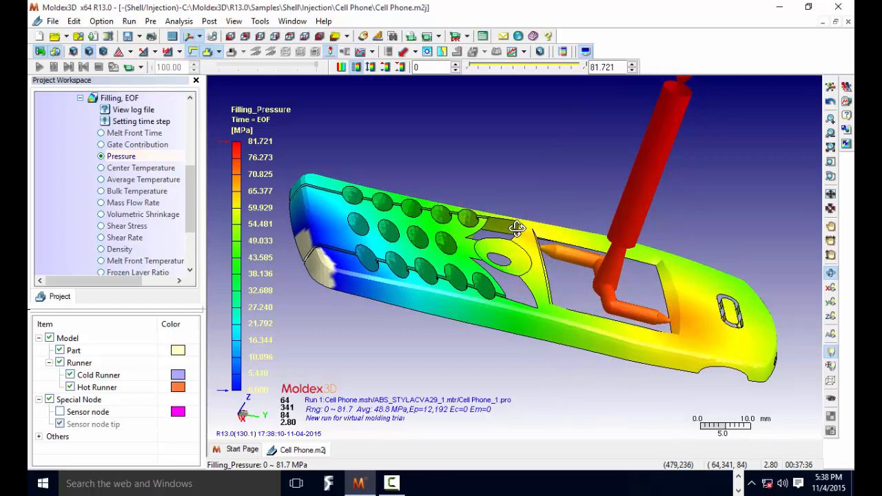
- Review the filling Center Temperature, Average Temperature and Bulk Temperature results one after another
click(137, 170)
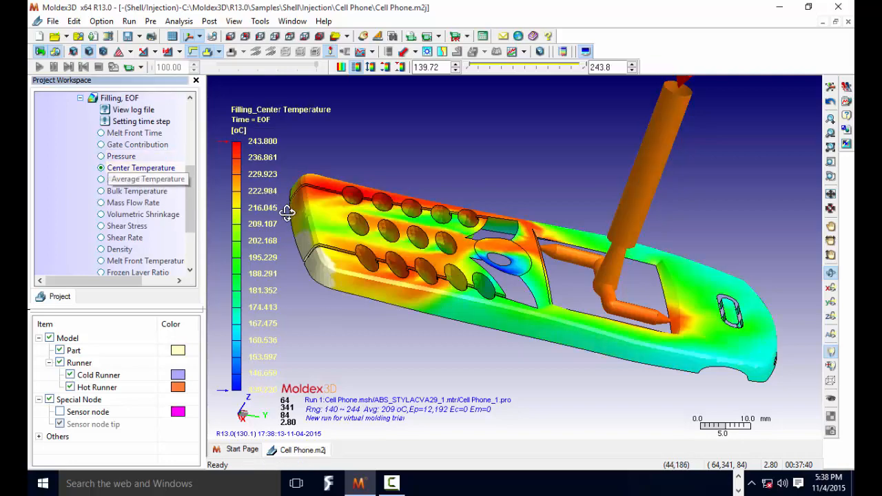
drag(583, 287, 611, 321)
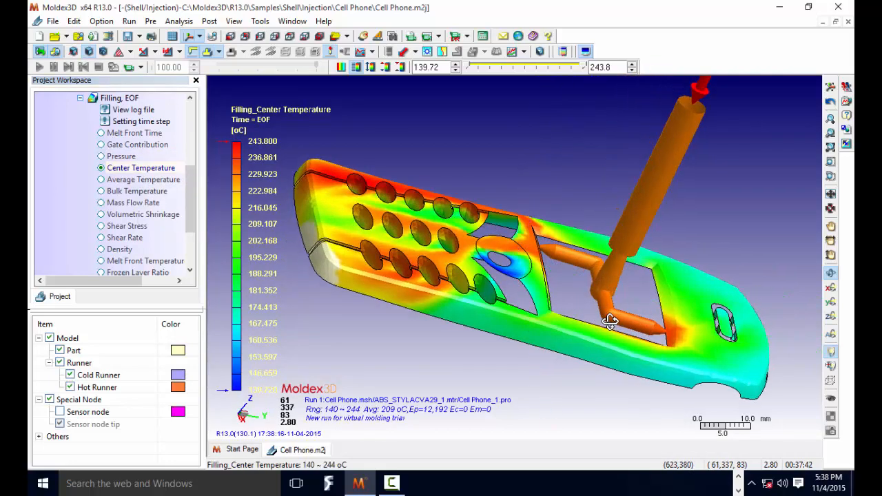
click(137, 182)
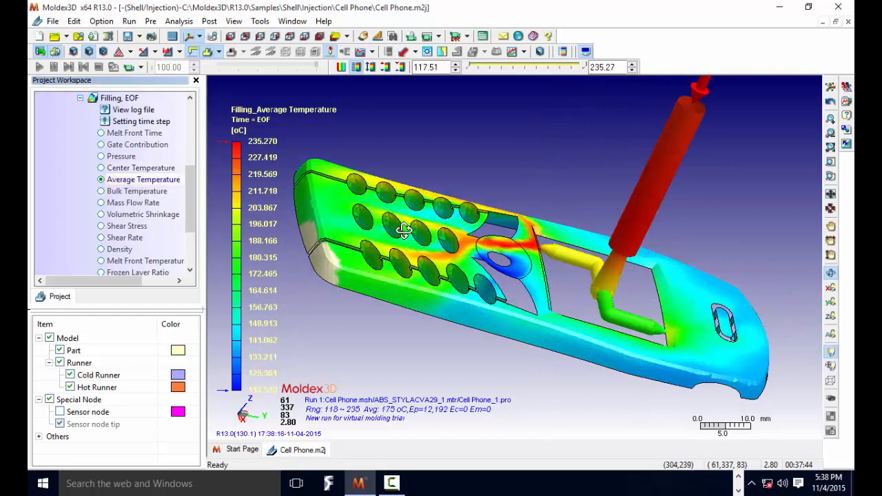
click(136, 191)
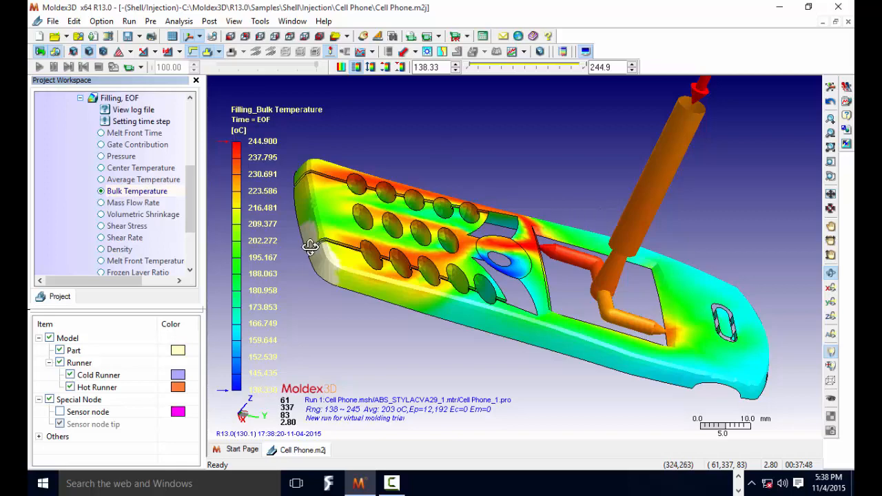
- Display the filling Mass Flow Rate and Volumetric Shrinkage results, and inspect each on the phone cover
click(118, 204)
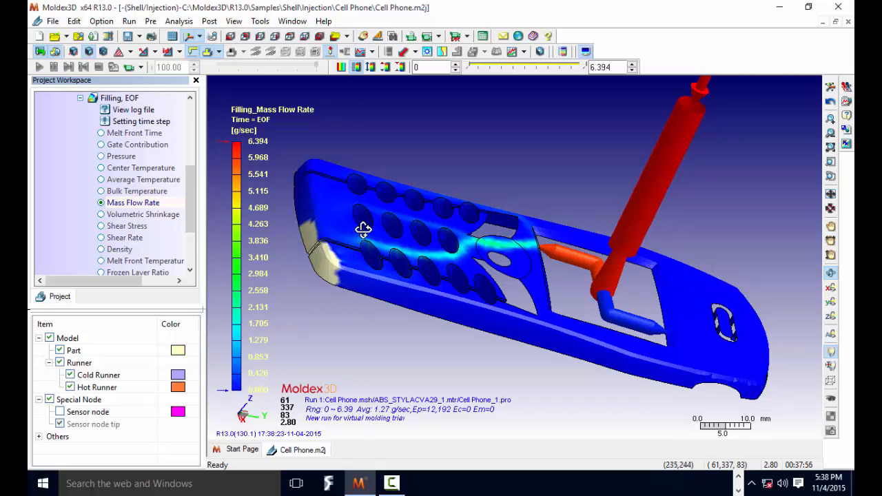
drag(666, 297, 497, 306)
scroll(475, 244, up, 4)
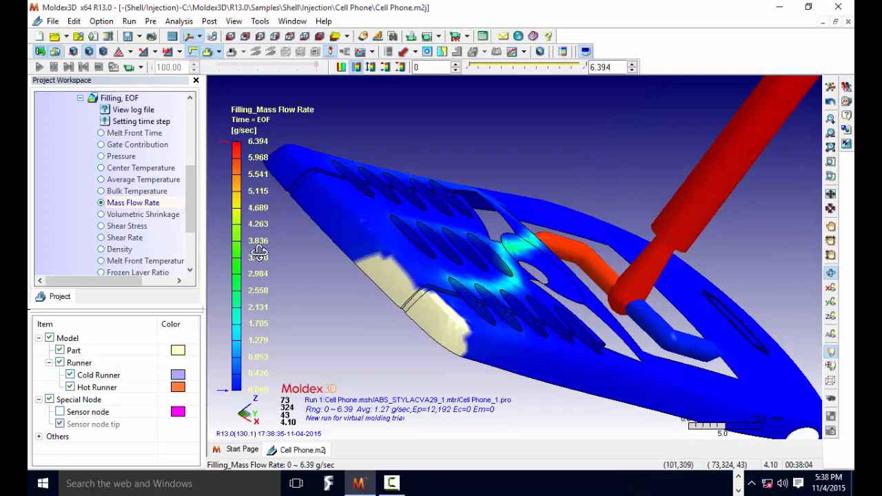
click(127, 216)
drag(472, 262, 507, 246)
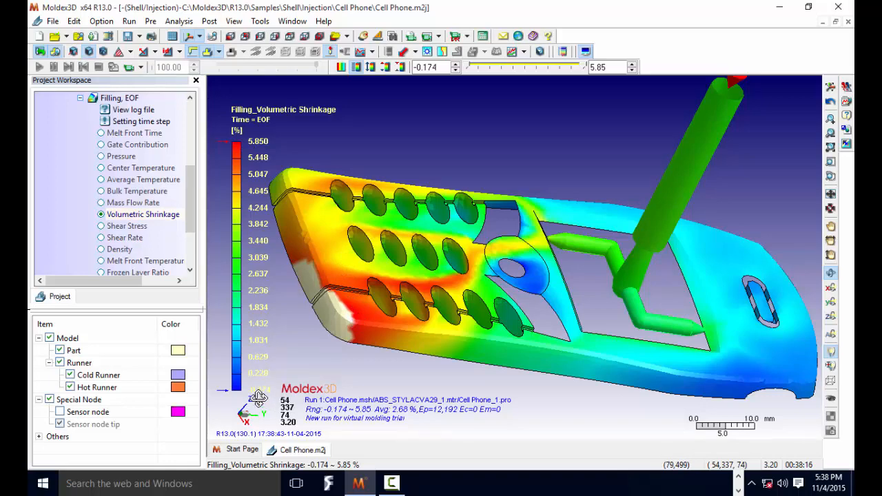
- Display the filling Shear Stress and Shear Rate results
click(118, 229)
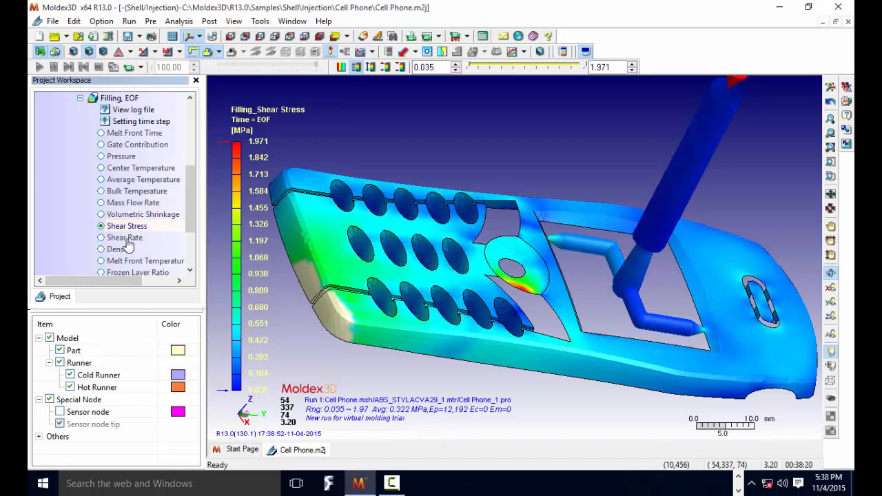
click(126, 239)
- Display the filling Density result, inspect it on the part, and show the Melt Front Temperature result
scroll(126, 244, down, 2)
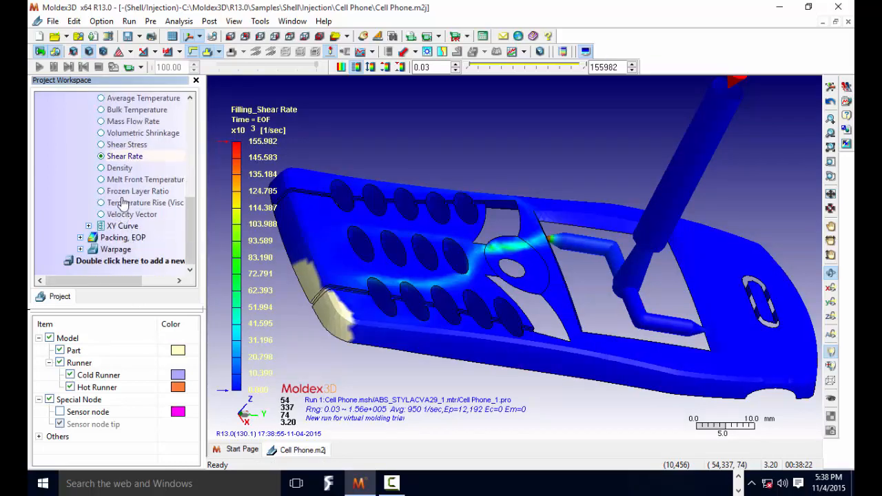
click(123, 170)
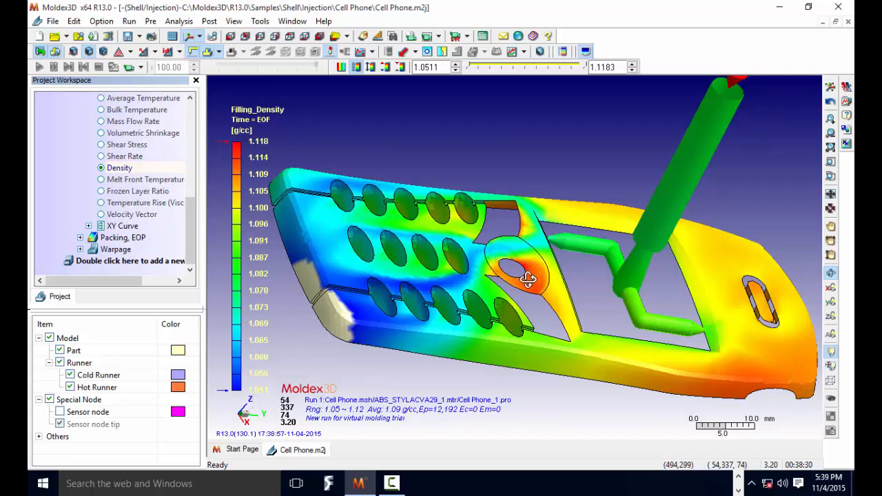
drag(533, 284, 503, 290)
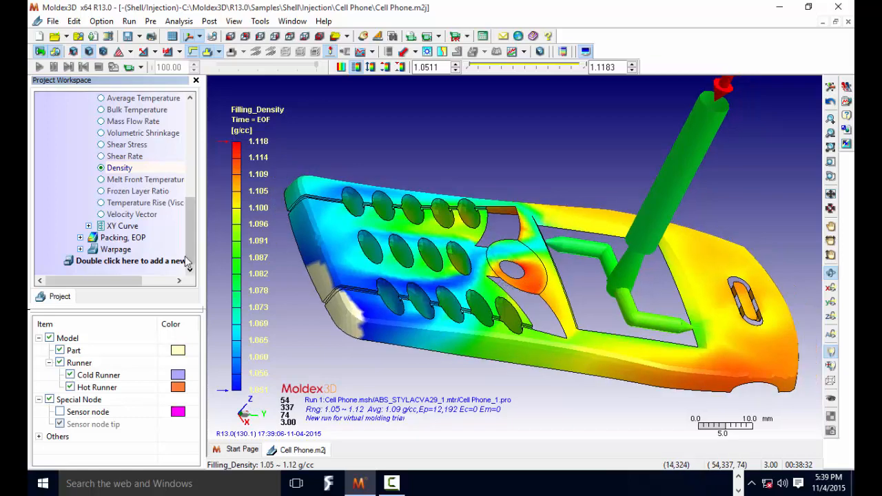
click(102, 180)
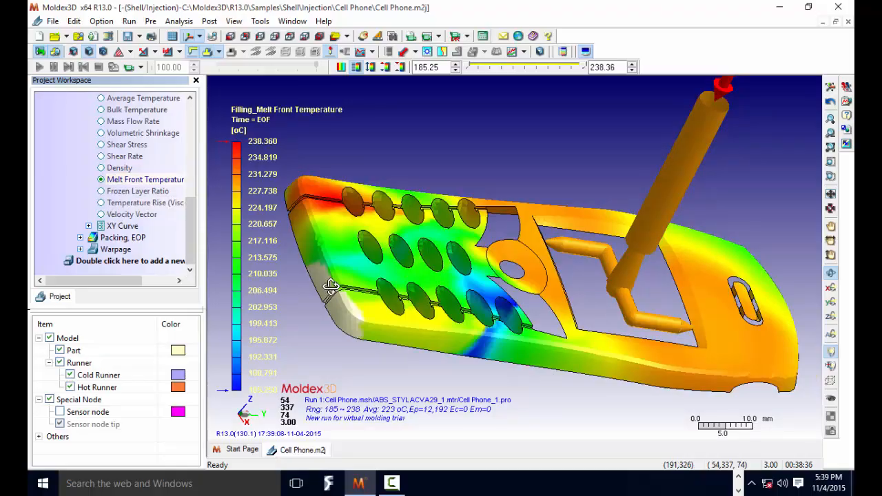
- Display the filling Velocity Vector result, inspect the flow around the keypad openings, and collapse the Filling results
click(139, 216)
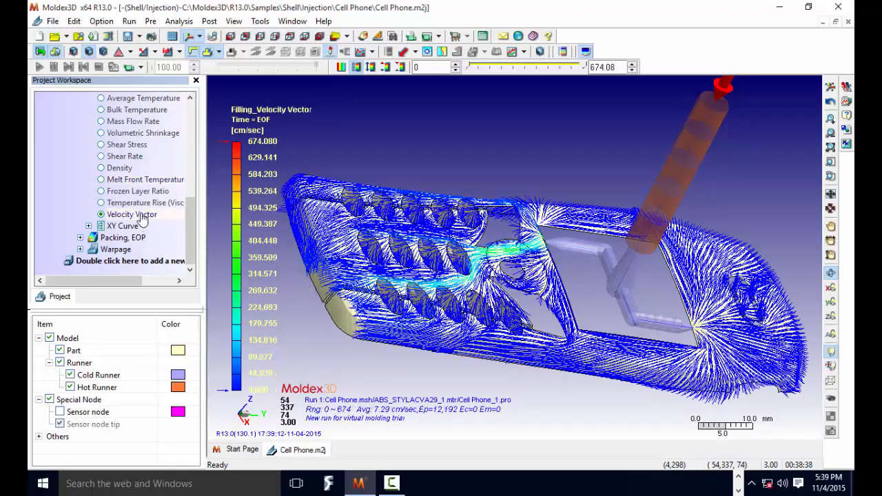
scroll(478, 287, up, 5)
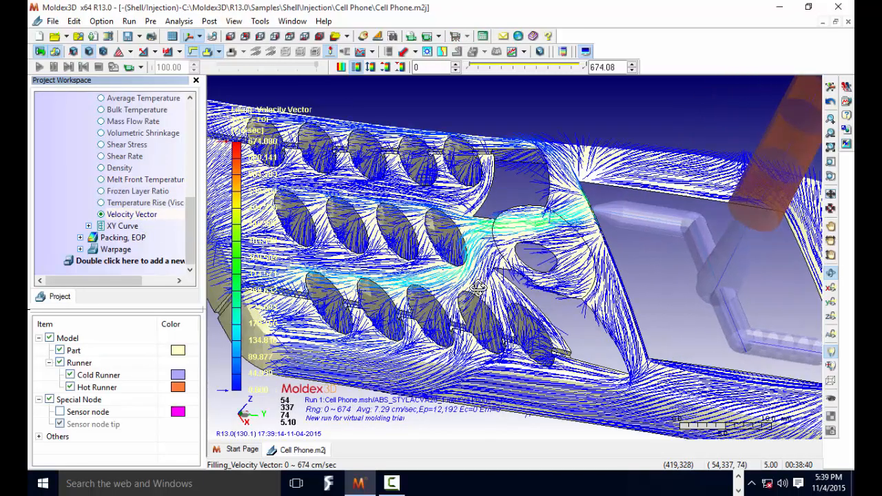
scroll(478, 287, down, 5)
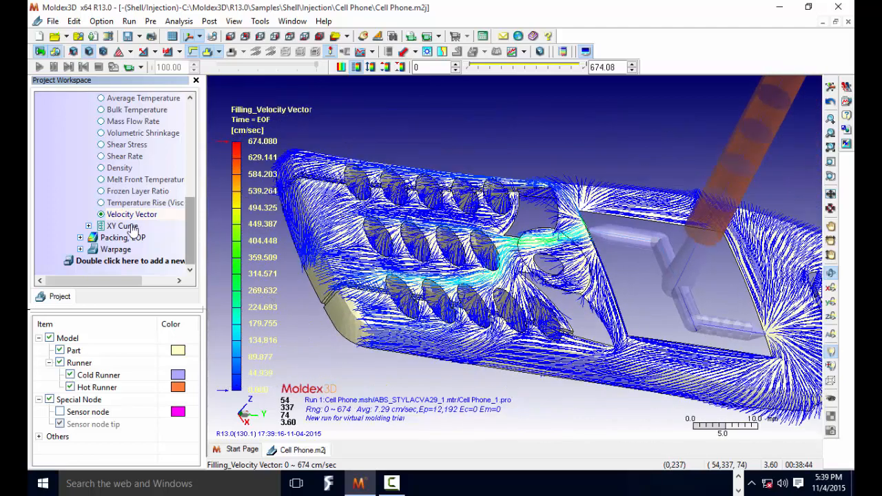
scroll(188, 190, up, 5)
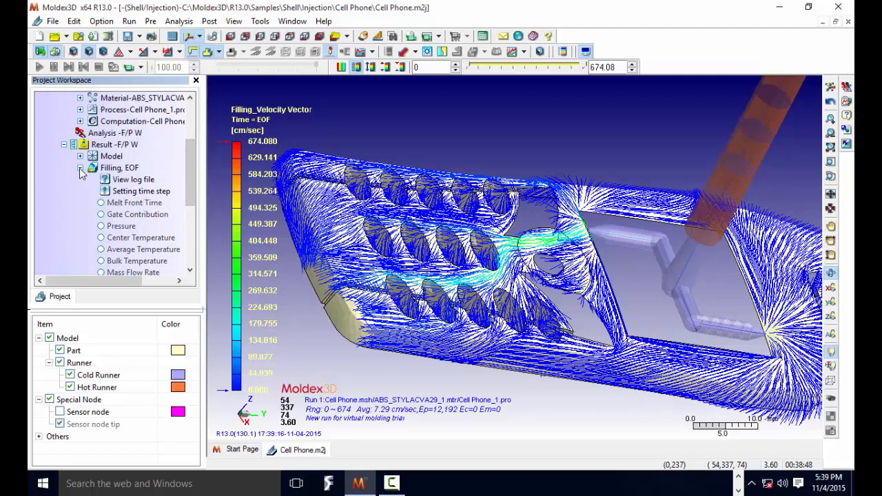
click(80, 169)
scroll(430, 257, down, 5)
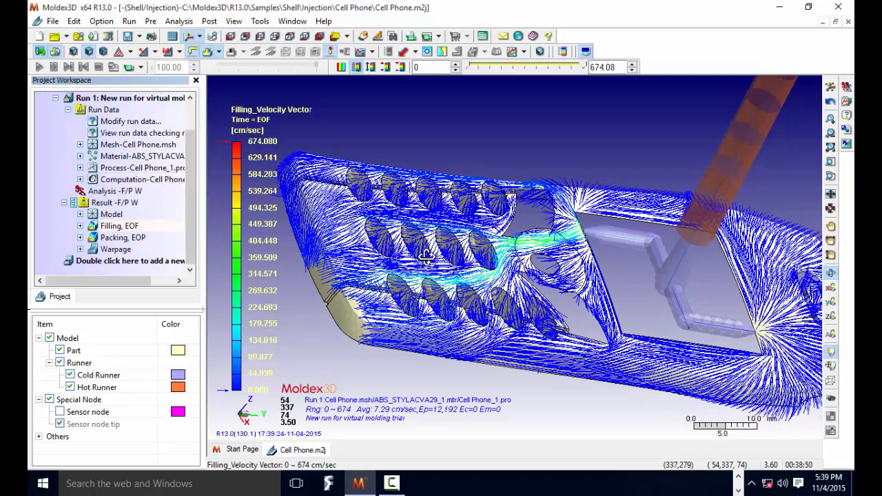
drag(522, 287, 449, 265)
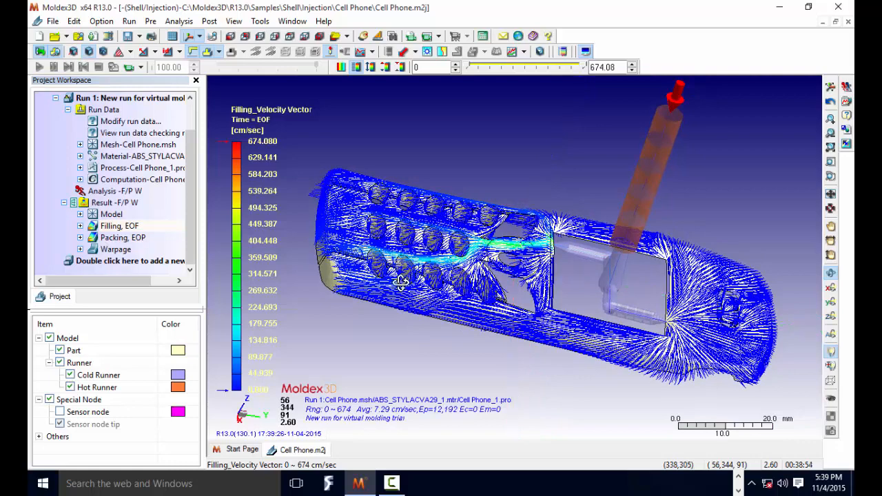
- Expand the Packing results and display Melt Front Time, Gate Contribution and Pressure on the phone cover
click(80, 237)
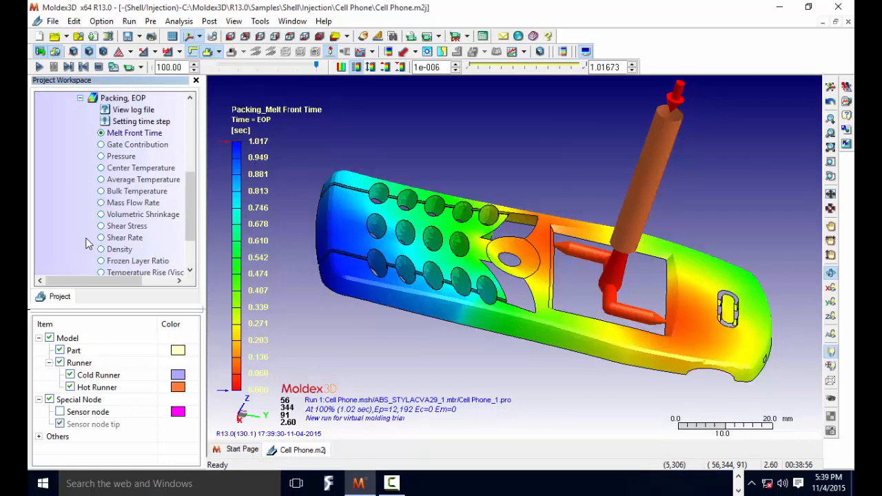
click(101, 144)
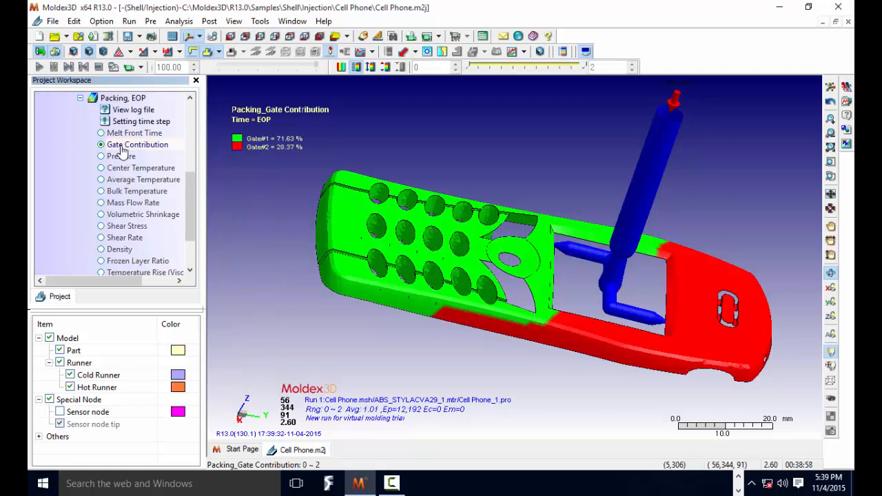
click(117, 158)
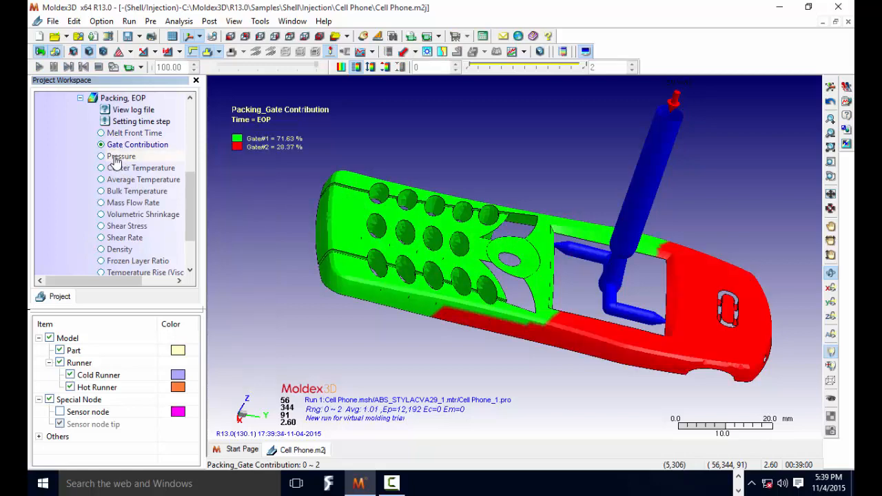
- Plot the packing Sprue Pressure XY curve and reduce the model's size so the curve is readable
scroll(119, 169, down, 2)
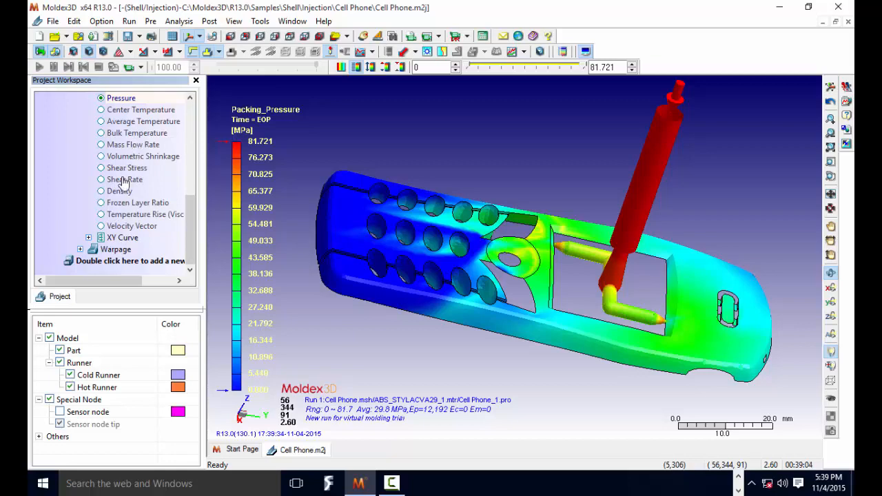
click(88, 237)
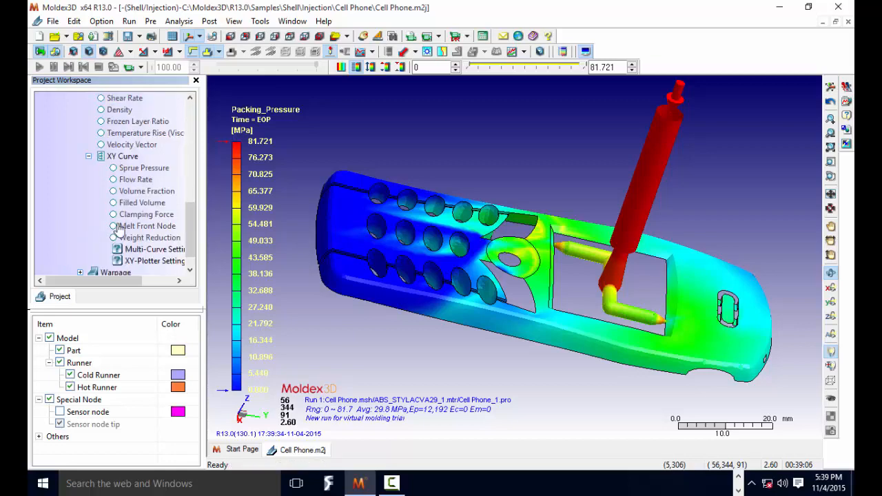
click(114, 171)
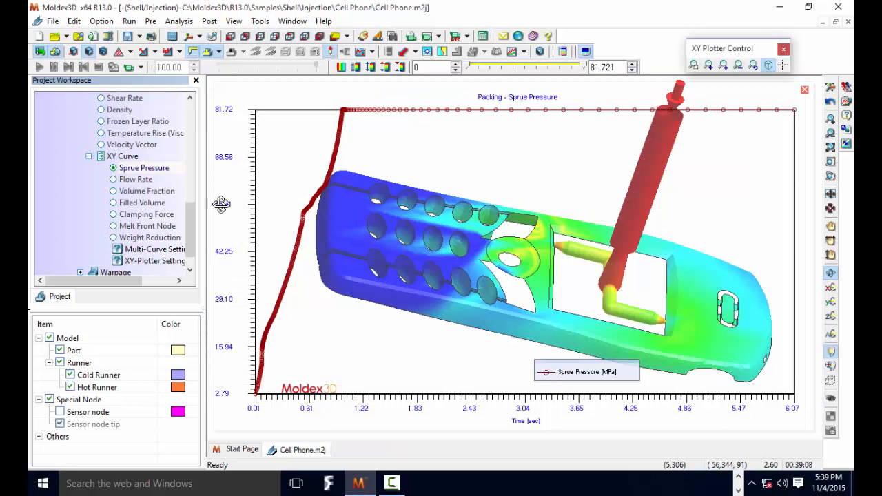
scroll(483, 248, down, 3)
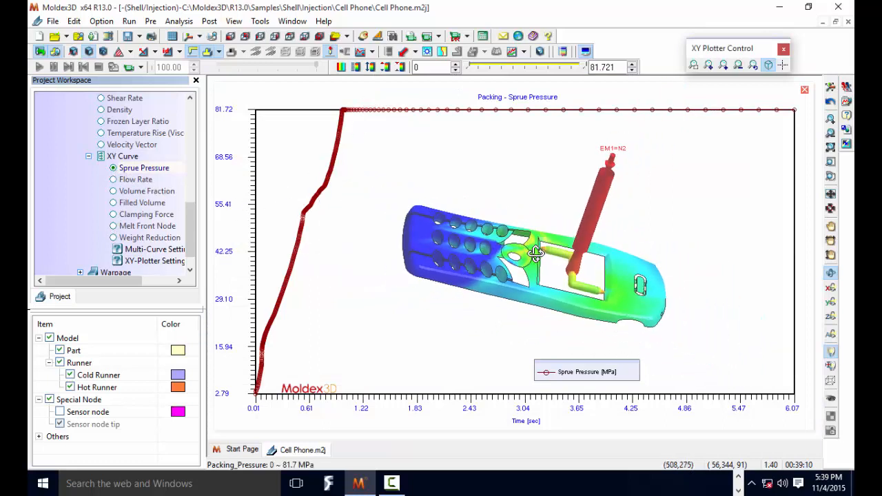
scroll(536, 253, up, 1)
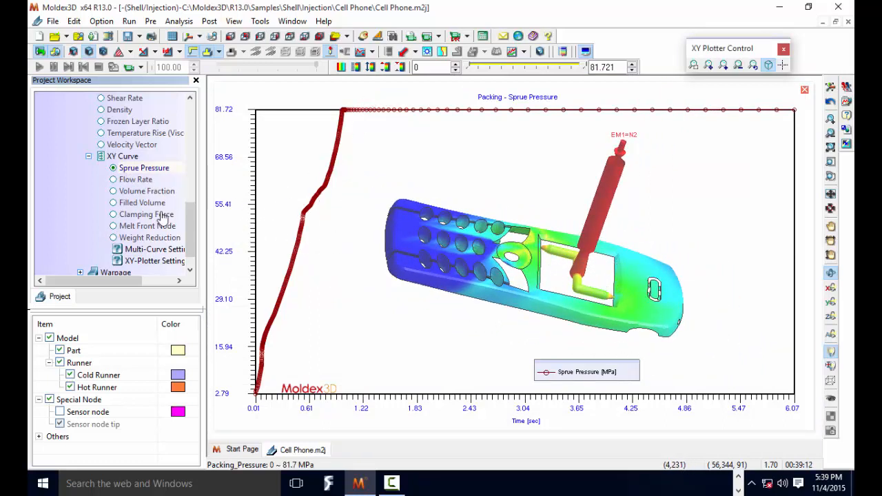
- Plot the packing XY curves for Flow Rate, Volume Fraction and Filled Volume
click(137, 180)
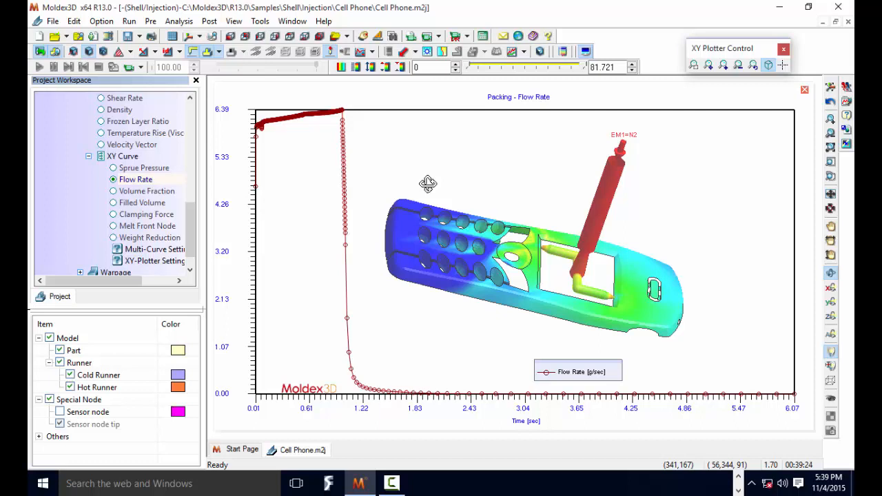
click(145, 193)
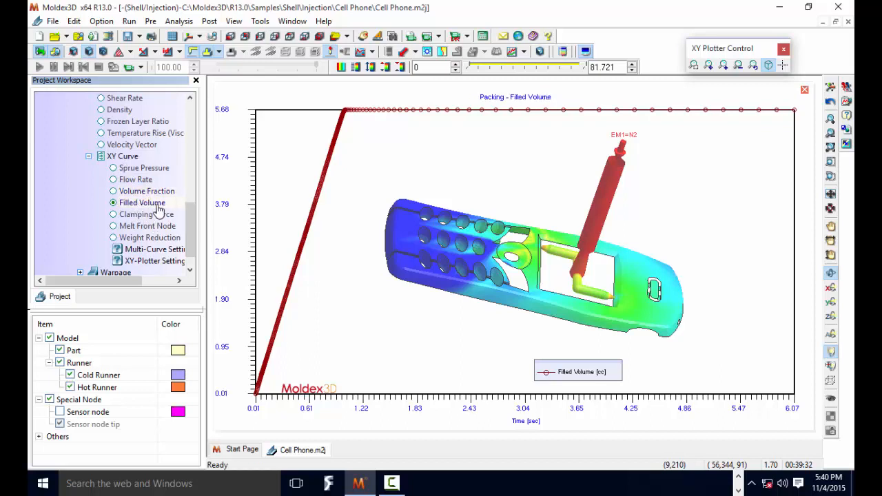
- Plot the packing Melt Front Node curve and the Weight Reduction curve
click(141, 230)
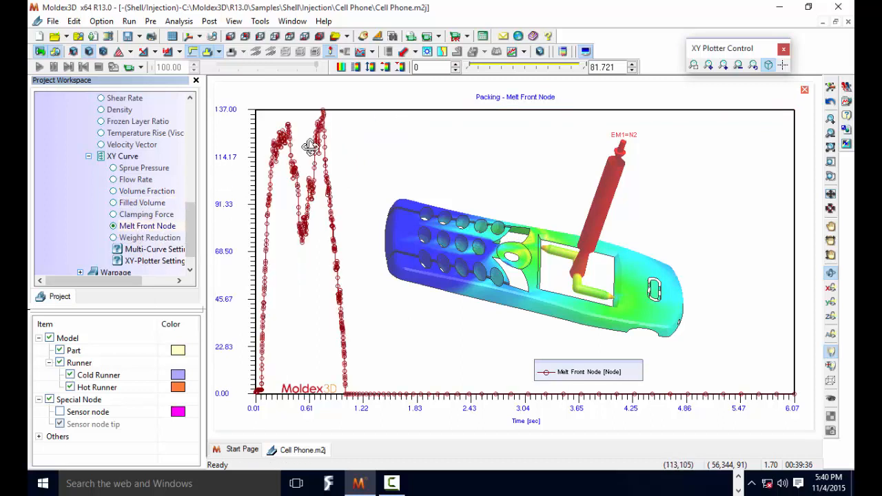
scroll(275, 177, up, 5)
scroll(338, 198, down, 3)
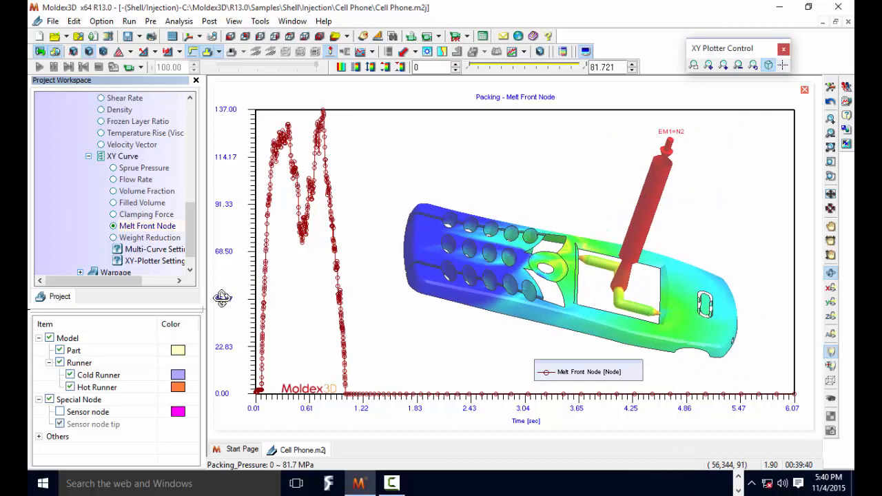
click(124, 238)
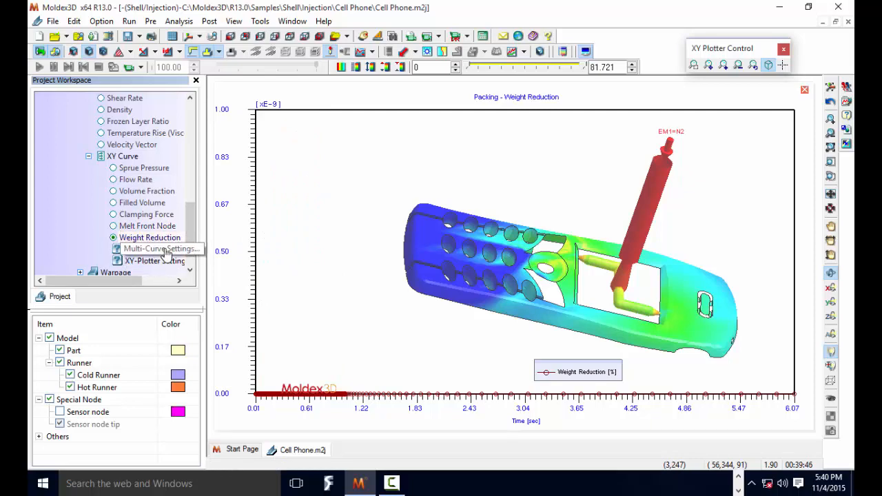
- Expand the Warpage results and display the X-, Y- and Z-Displacement of the part
scroll(154, 258, down, 1)
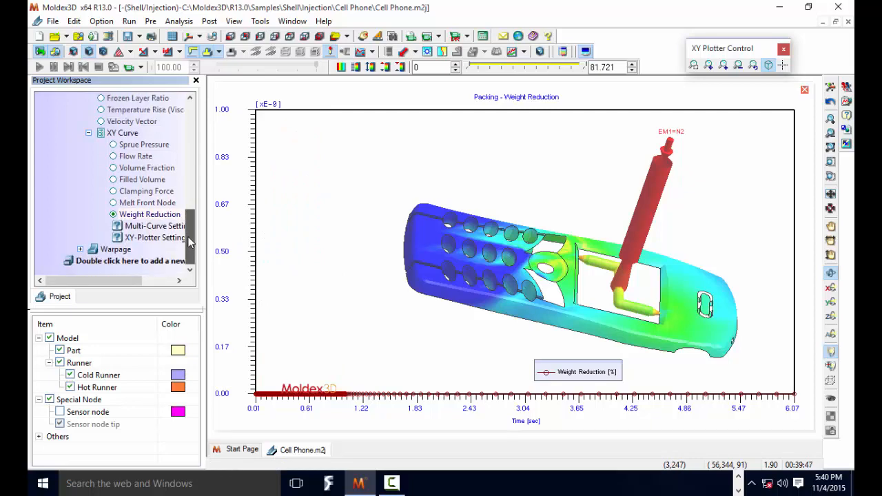
click(81, 249)
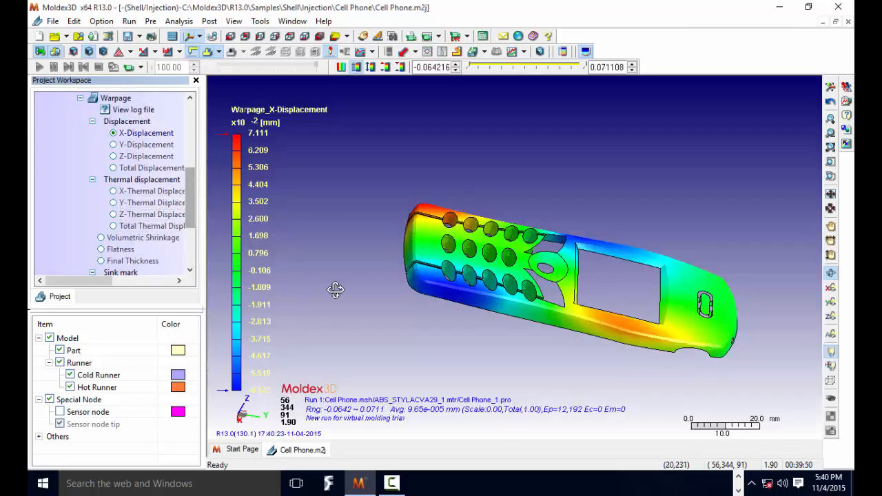
click(122, 145)
click(127, 134)
click(123, 146)
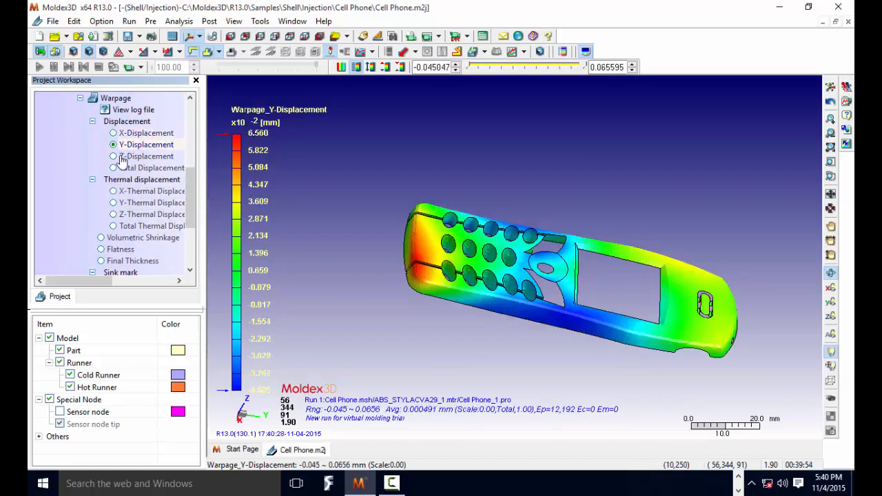
click(119, 157)
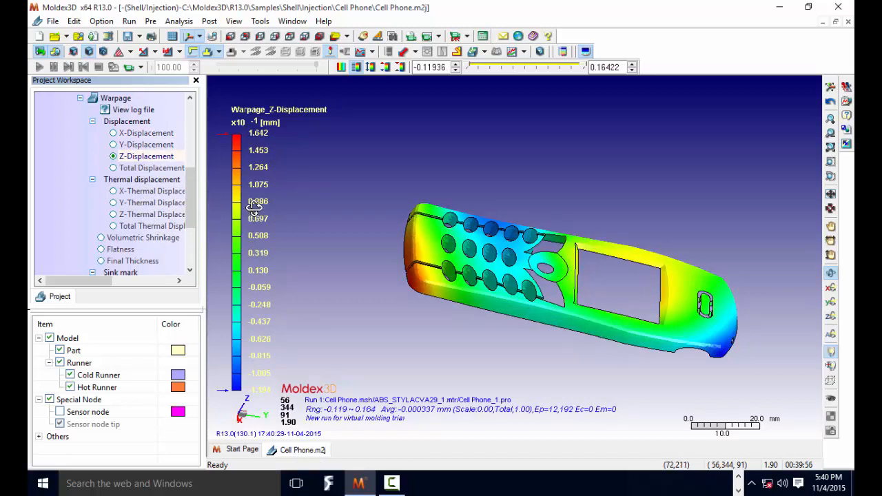
- Display the warpage Total Displacement and look through the remaining thermal, sink mark and PVT displacement results
click(145, 168)
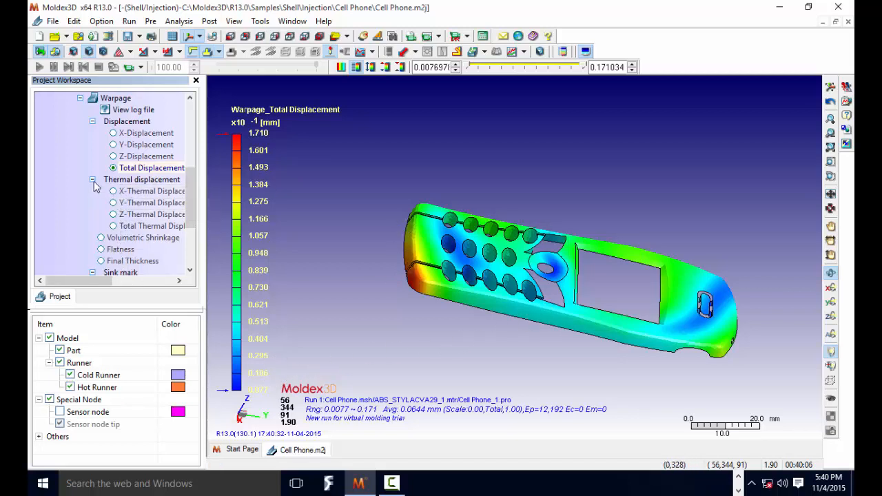
scroll(138, 260, down, 2)
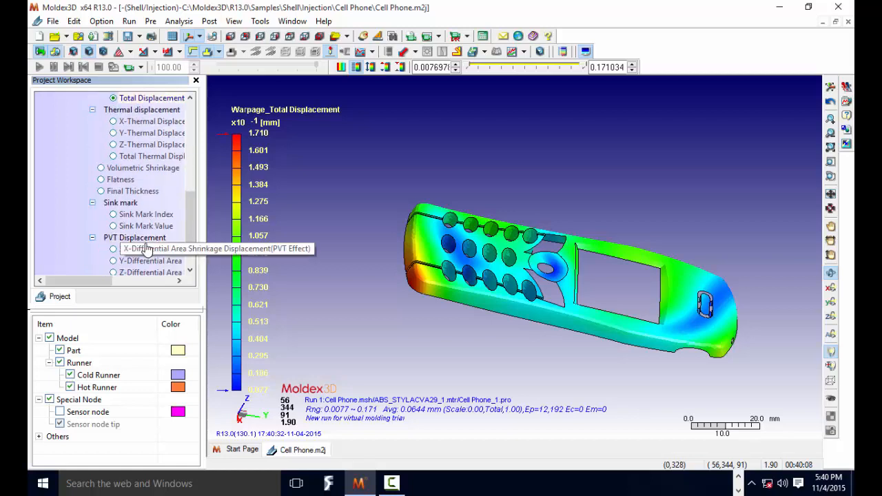
scroll(138, 232, down, 1)
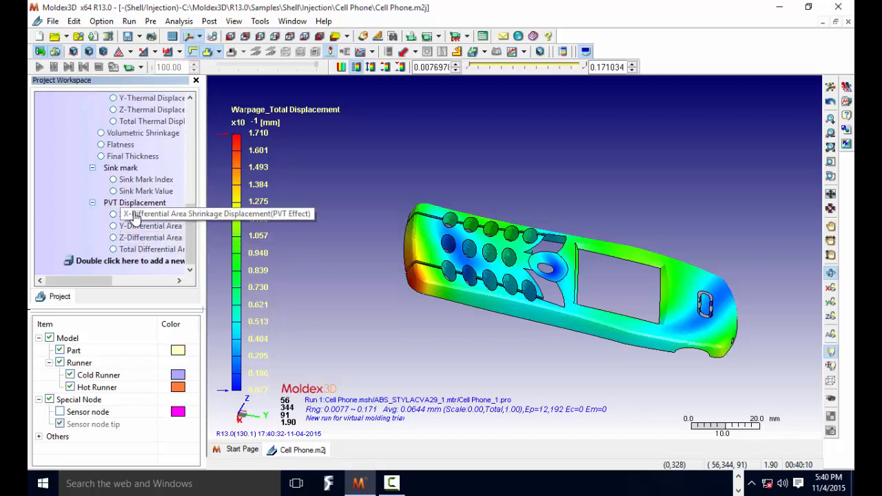
scroll(504, 277, up, 1)
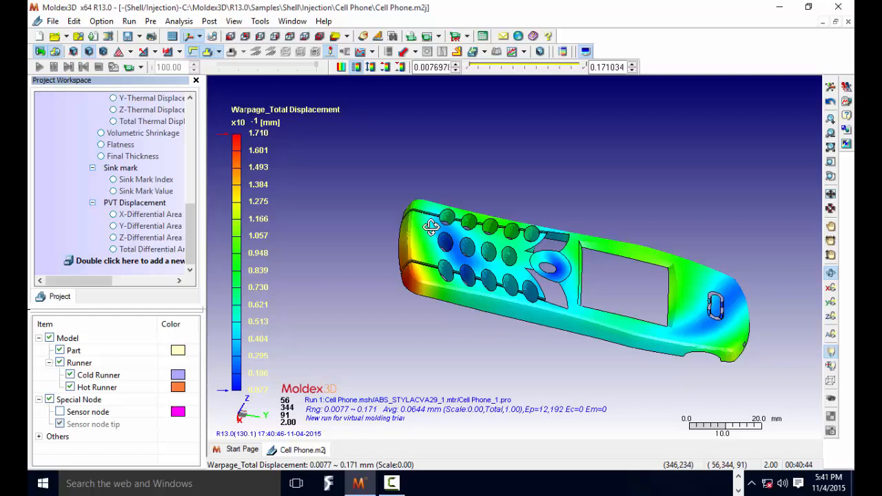
- Review the light, material, view and mesh settings in the Graphic Option dialog, and close it without changes
click(209, 21)
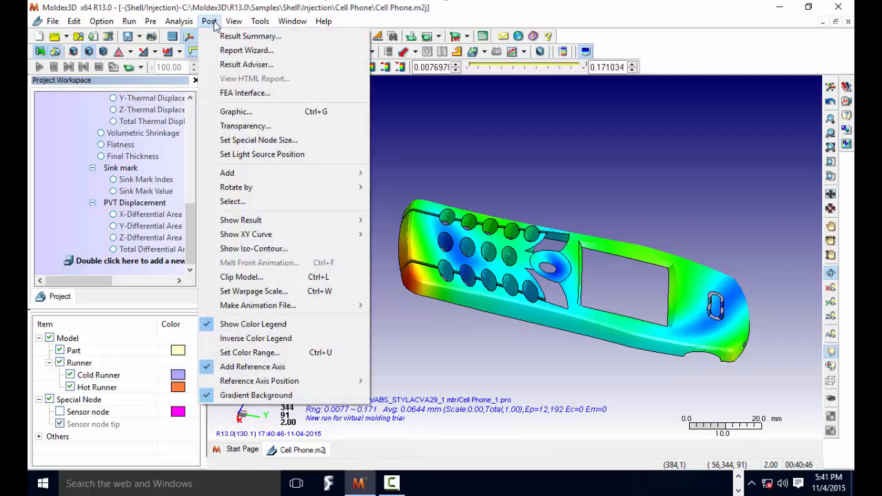
click(236, 112)
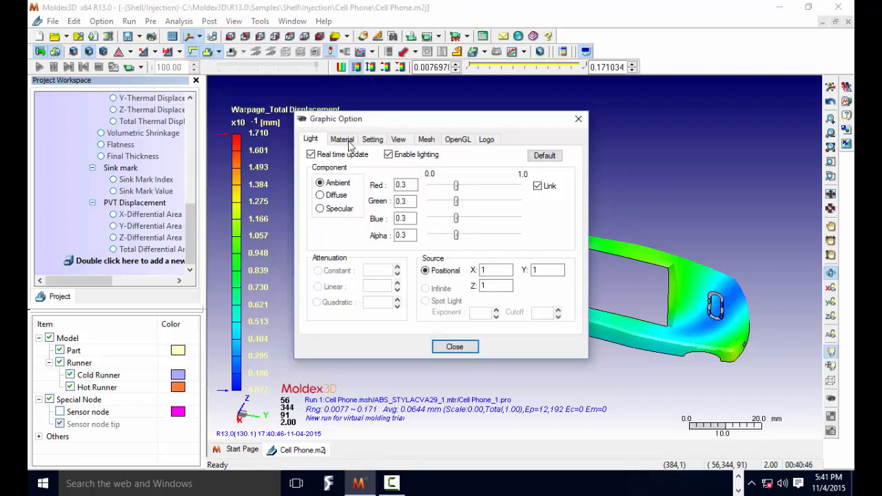
click(350, 141)
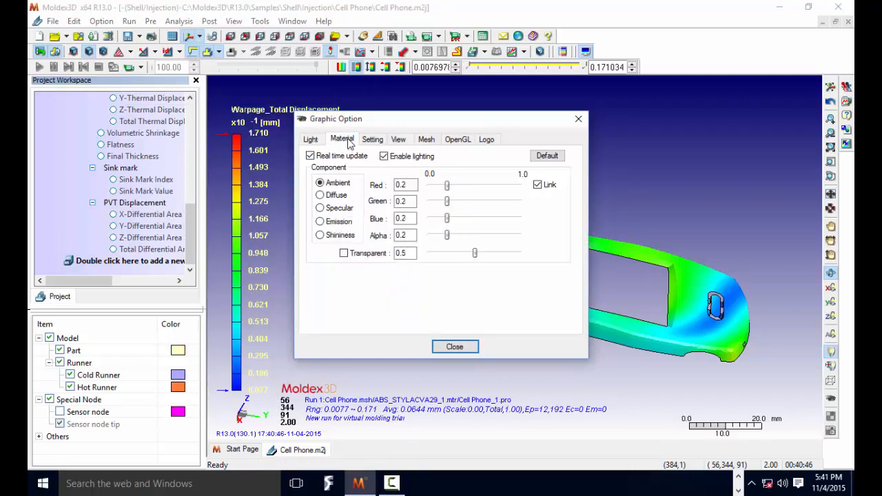
click(398, 140)
click(426, 139)
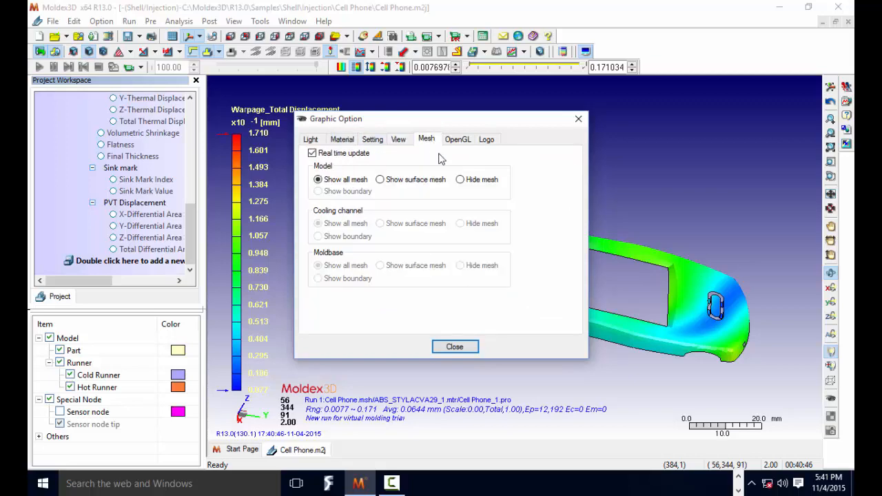
click(455, 347)
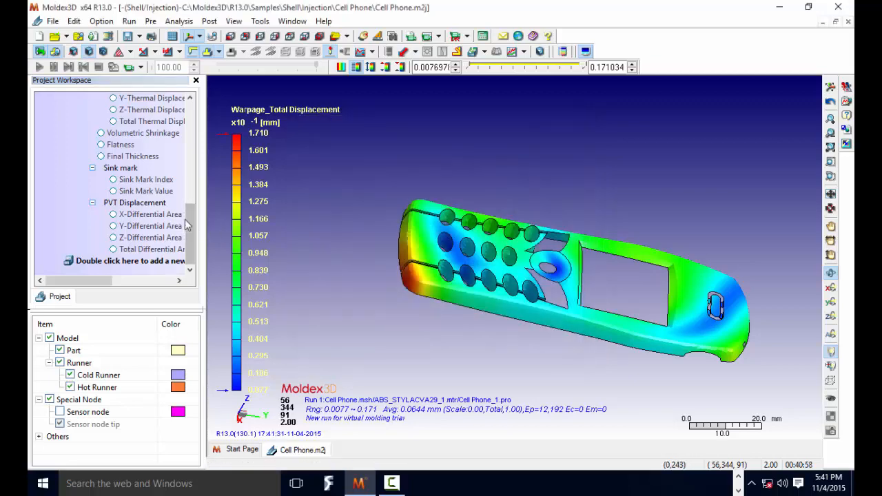
- Open the run's ABS STYLAC VA29 material in the Material Wizard and review its property curves and mechanical properties
drag(184, 219, 185, 118)
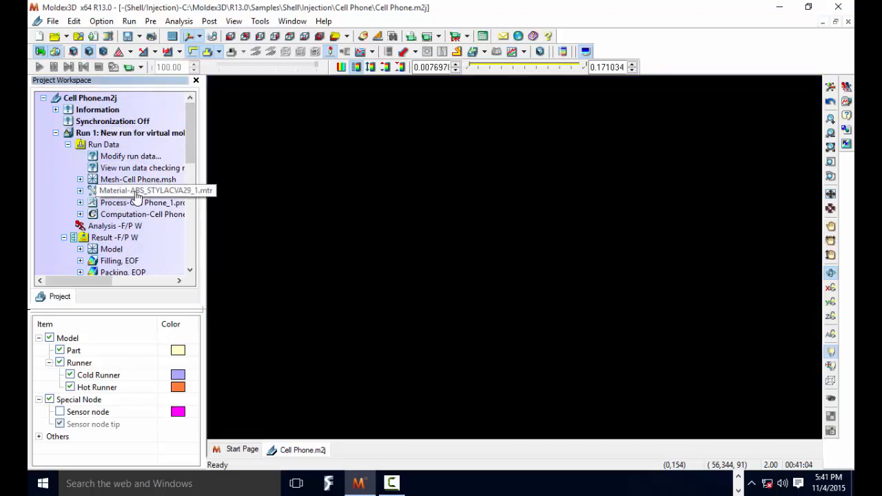
right_click(136, 198)
click(160, 200)
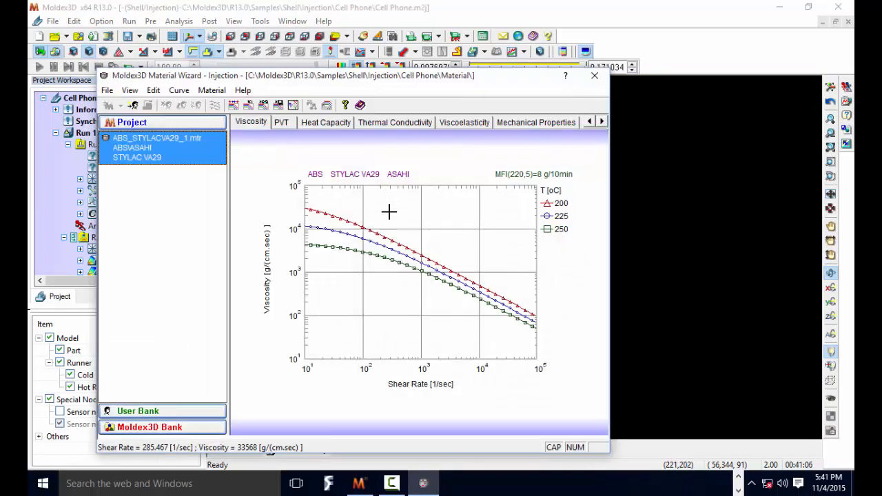
click(282, 126)
click(315, 125)
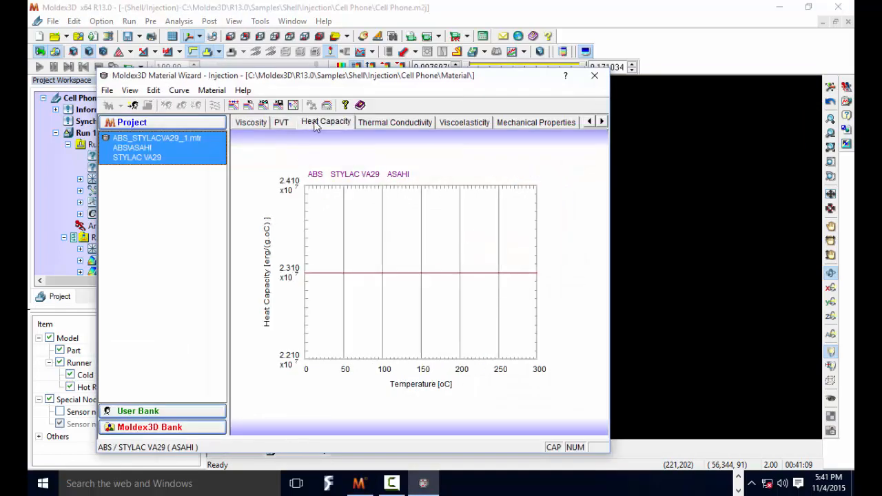
click(391, 121)
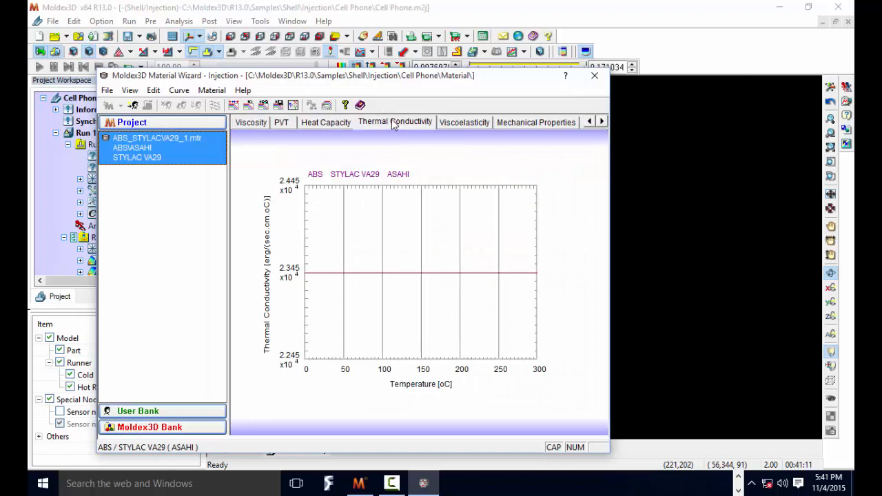
click(463, 124)
click(528, 124)
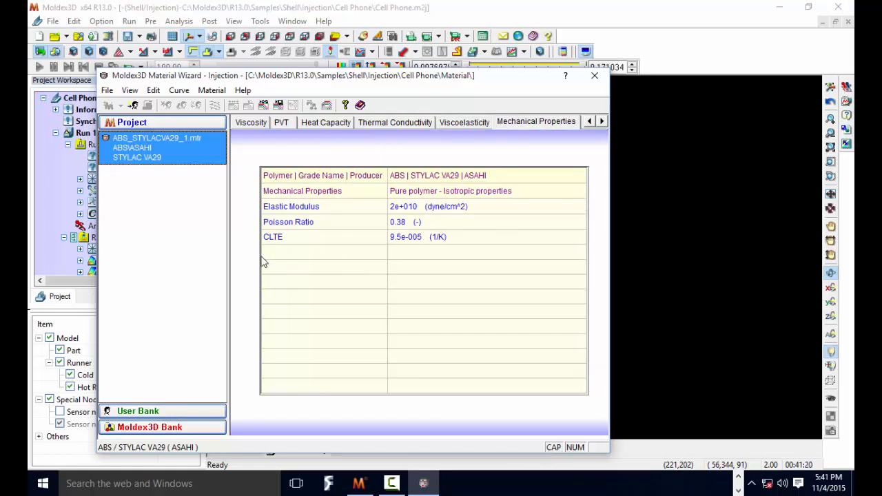
- View the Compare Material tool, dismiss it, and close the Material Wizard
click(179, 91)
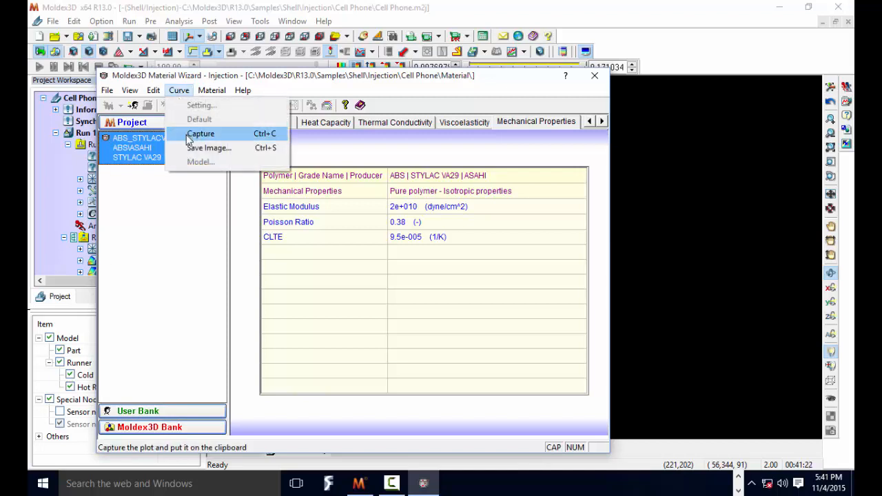
mouse_move(211, 91)
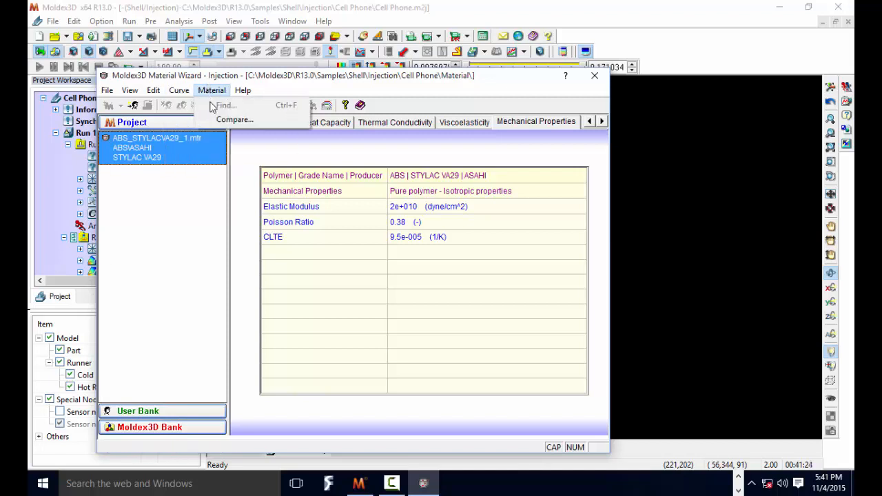
click(227, 120)
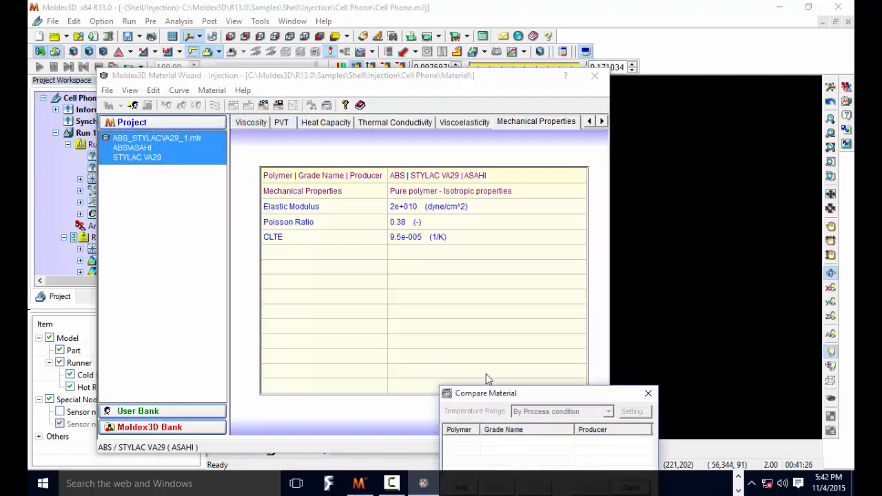
click(646, 396)
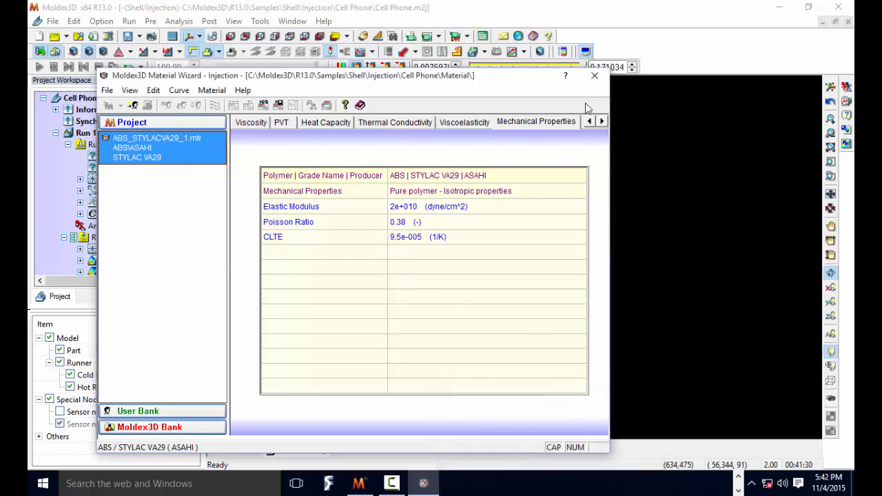
click(594, 76)
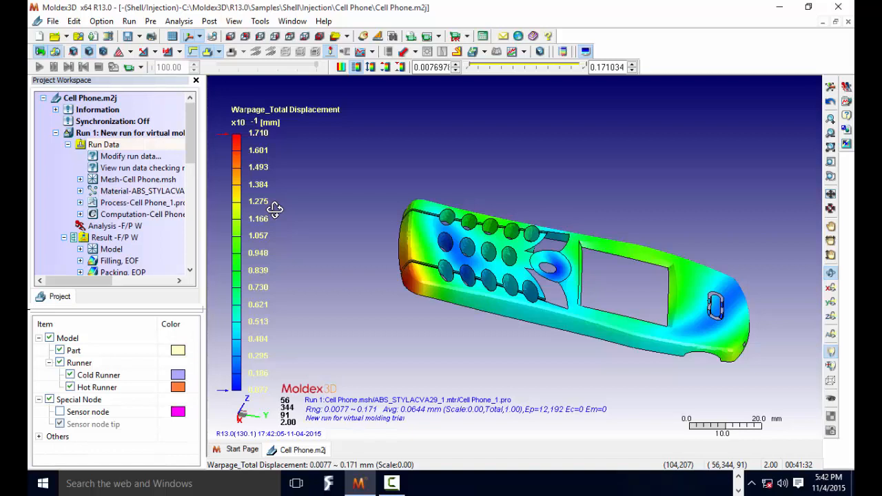